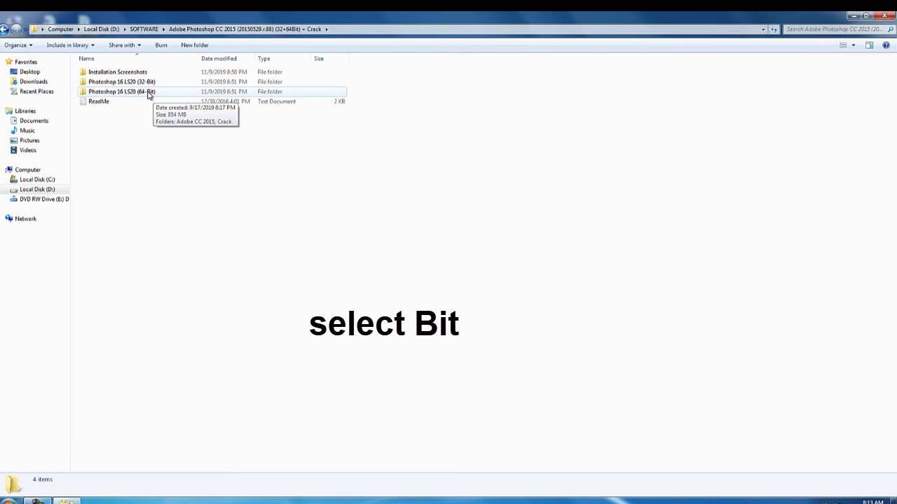
Run Set-up from the Adobe CC 2015 folder inside Photoshop 16 LS20 (64-Bit) as administrator.
{"action": "double_click", "coordinate": [148, 95]}
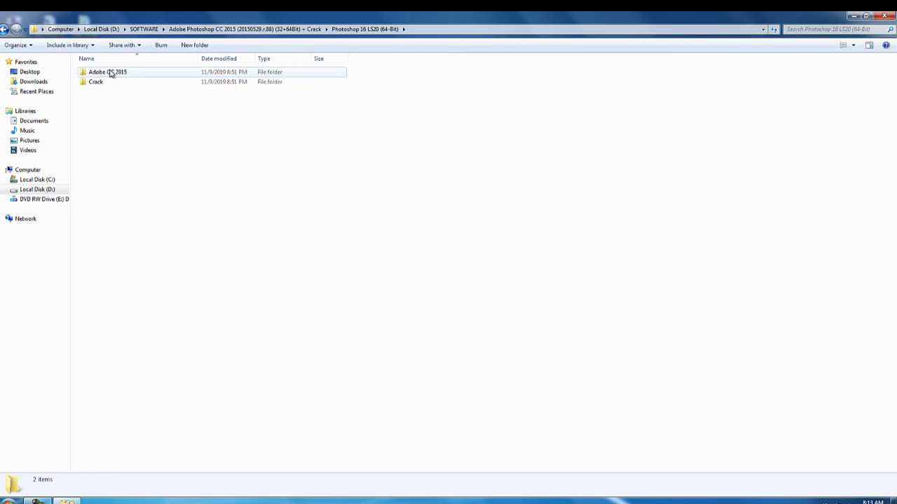
{"action": "double_click", "coordinate": [112, 73]}
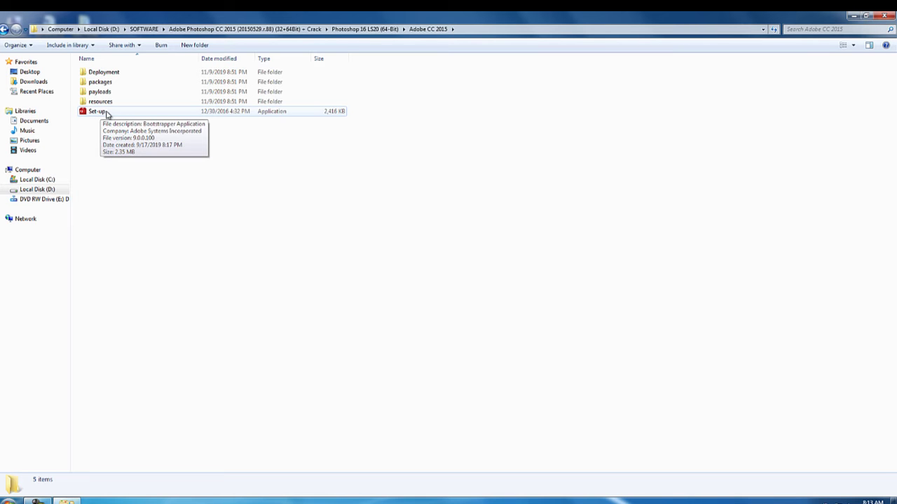
{"action": "right_click", "coordinate": [107, 113]}
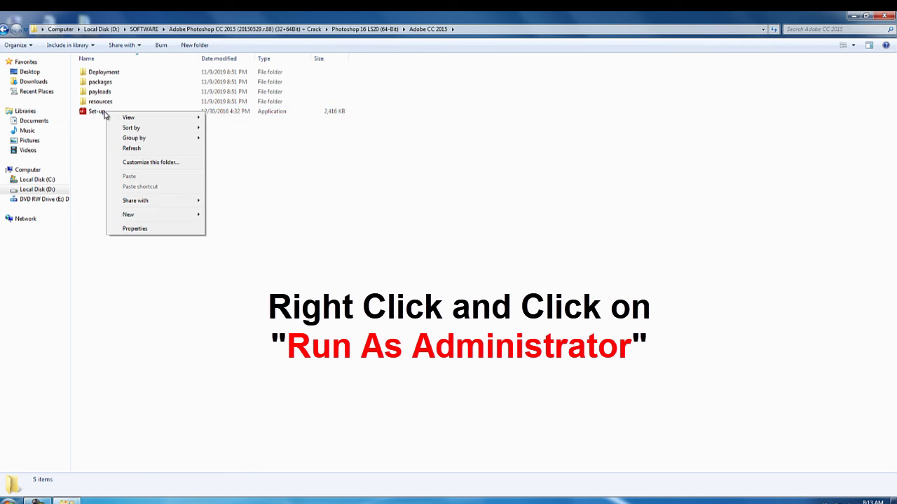
{"action": "left_click", "coordinate": [105, 114]}
{"action": "right_click", "coordinate": [104, 113]}
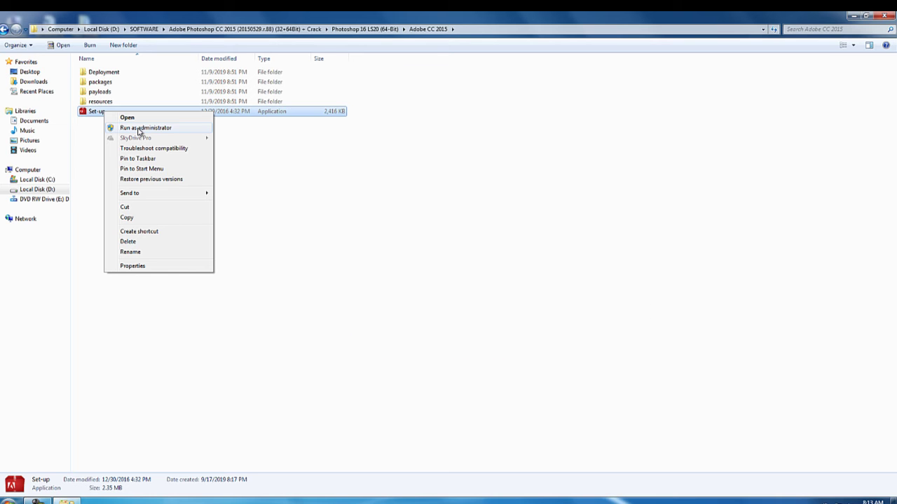
{"action": "left_click", "coordinate": [139, 129]}
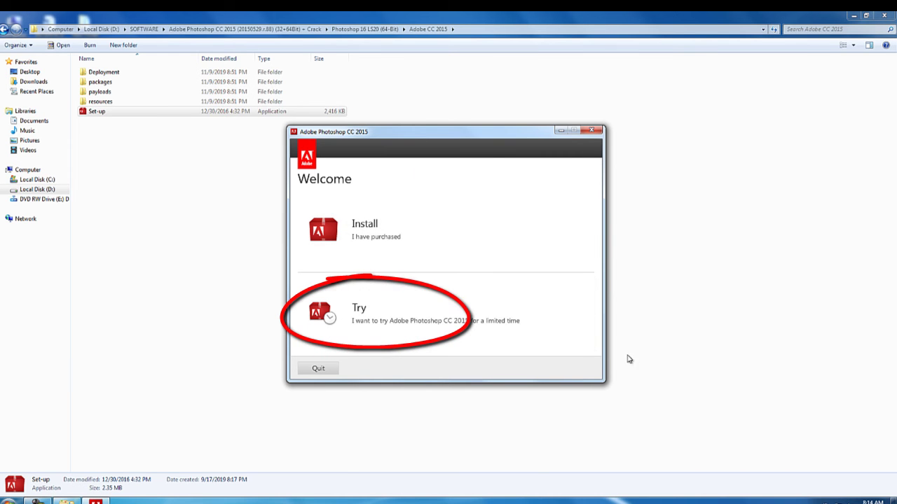
Start the trial installation of Adobe Photoshop CC 2015 with the default options, deferring sign-in and accepting the license agreement.
{"action": "left_click", "coordinate": [374, 319]}
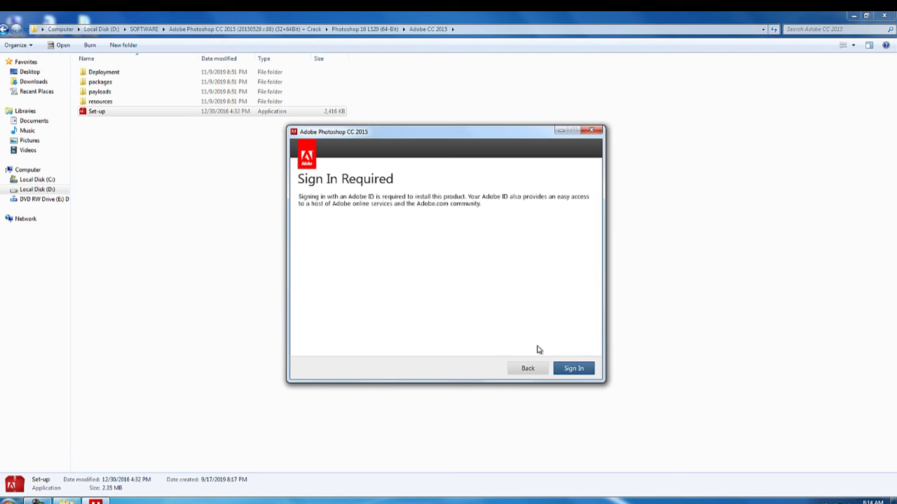
{"action": "left_click", "coordinate": [574, 373]}
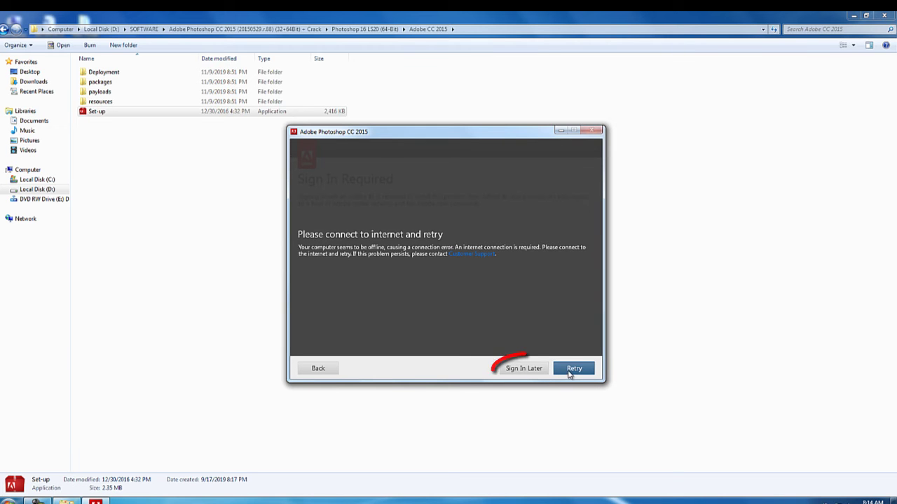
{"action": "left_click", "coordinate": [518, 370]}
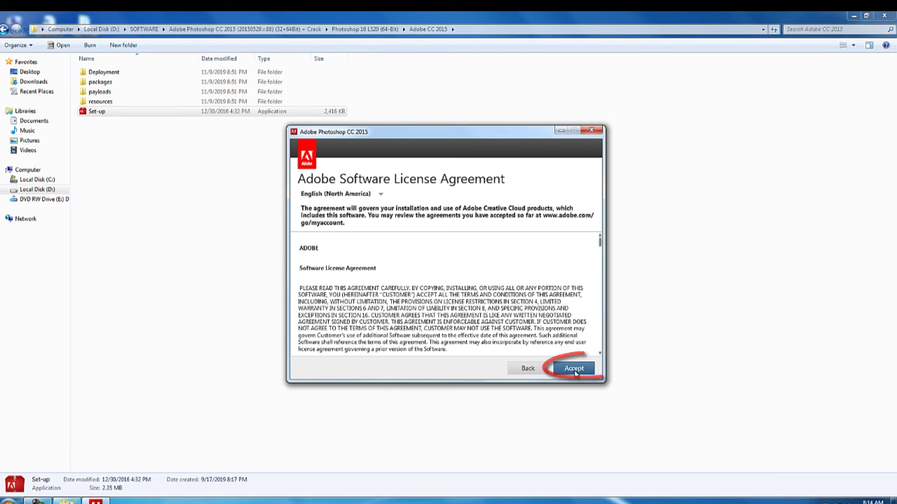
{"action": "left_click", "coordinate": [574, 369]}
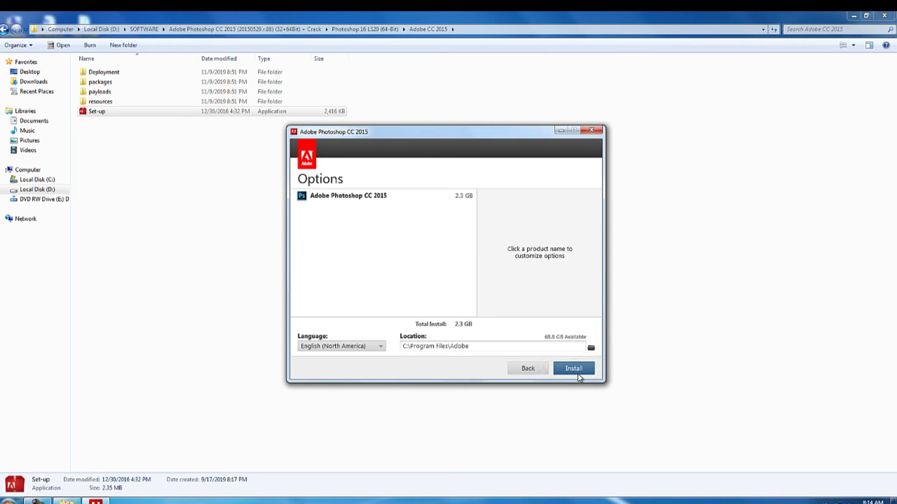
{"action": "left_click", "coordinate": [579, 377]}
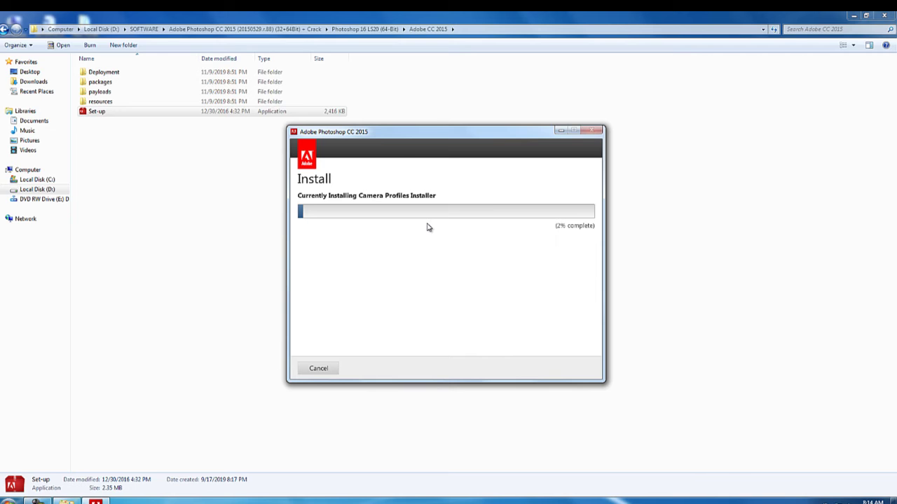
{"action": "right_click", "coordinate": [577, 119]}
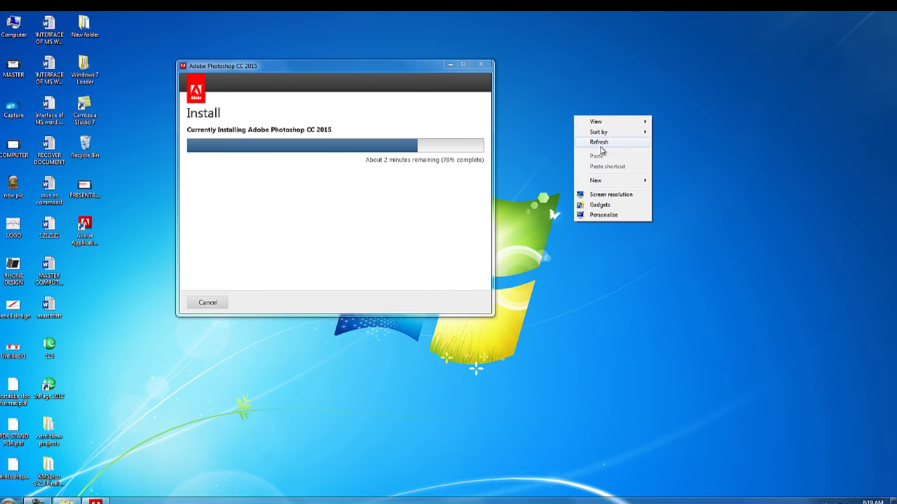
{"action": "right_click", "coordinate": [541, 68]}
{"action": "left_click", "coordinate": [561, 93]}
{"action": "right_click", "coordinate": [555, 79]}
{"action": "left_click", "coordinate": [596, 106]}
{"action": "right_click", "coordinate": [579, 93]}
{"action": "left_click", "coordinate": [617, 119]}
{"action": "right_click", "coordinate": [571, 101]}
{"action": "left_click", "coordinate": [612, 126]}
{"action": "right_click", "coordinate": [533, 91]}
{"action": "left_click", "coordinate": [568, 118]}
{"action": "right_click", "coordinate": [545, 102]}
{"action": "left_click", "coordinate": [586, 131]}
{"action": "right_click", "coordinate": [567, 109]}
{"action": "left_click", "coordinate": [608, 137]}
{"action": "right_click", "coordinate": [528, 80]}
{"action": "left_click", "coordinate": [577, 109]}
{"action": "right_click", "coordinate": [561, 103]}
{"action": "left_click", "coordinate": [603, 133]}
{"action": "right_click", "coordinate": [560, 106]}
{"action": "left_click", "coordinate": [591, 134]}
{"action": "right_click", "coordinate": [560, 109]}
{"action": "left_click", "coordinate": [592, 135]}
{"action": "right_click", "coordinate": [554, 100]}
{"action": "left_click", "coordinate": [588, 127]}
{"action": "right_click", "coordinate": [547, 100]}
{"action": "left_click", "coordinate": [588, 126]}
{"action": "right_click", "coordinate": [564, 109]}
{"action": "left_click", "coordinate": [607, 134]}
{"action": "right_click", "coordinate": [565, 108]}
{"action": "left_click", "coordinate": [604, 140]}
{"action": "right_click", "coordinate": [557, 105]}
{"action": "left_click", "coordinate": [589, 131]}
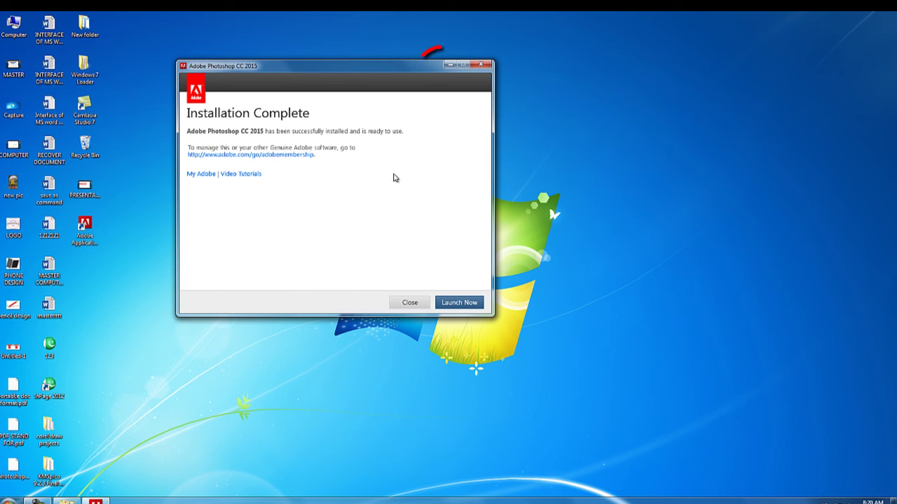
Minimize the installer and copy amtlib.dll from the Crack folder inside Photoshop 16 LS20 (64-Bit).
{"action": "left_click", "coordinate": [451, 66]}
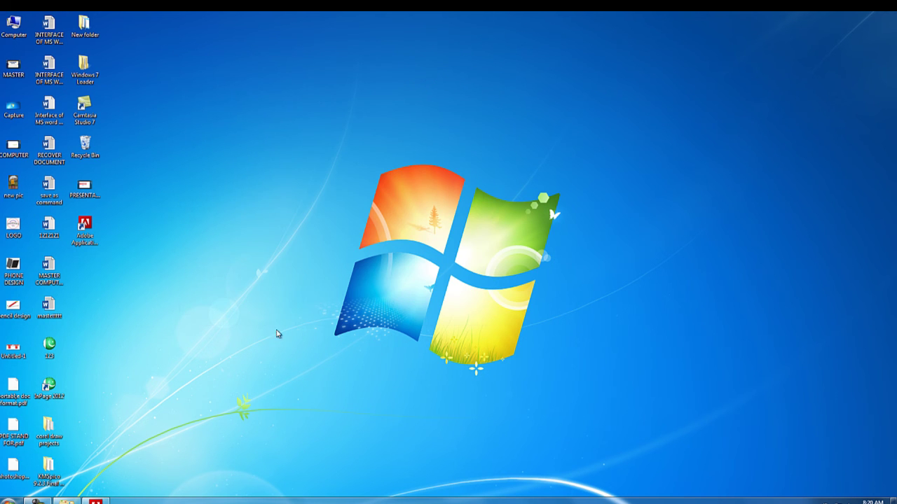
{"action": "left_click", "coordinate": [68, 500]}
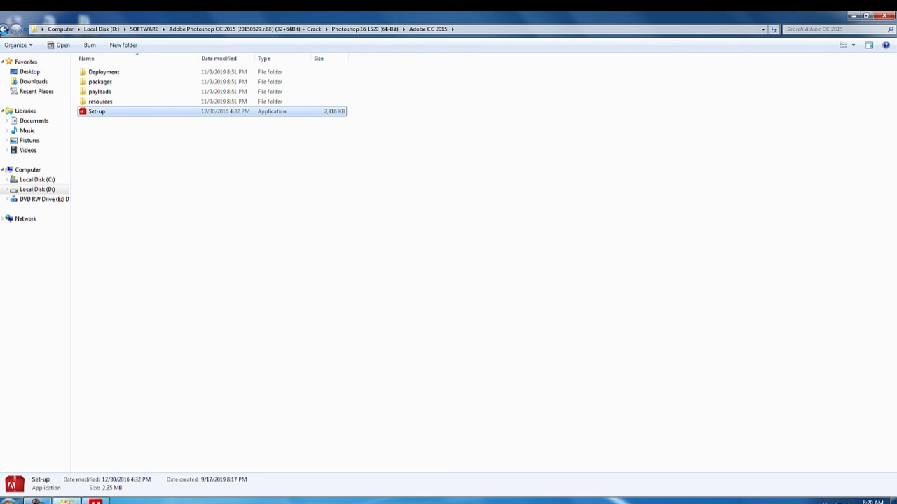
{"action": "left_click", "coordinate": [4, 31]}
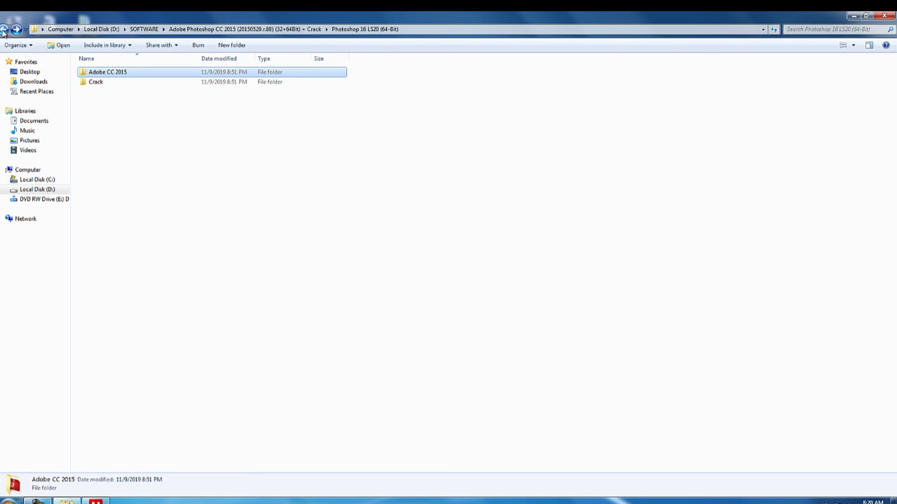
{"action": "double_click", "coordinate": [98, 83]}
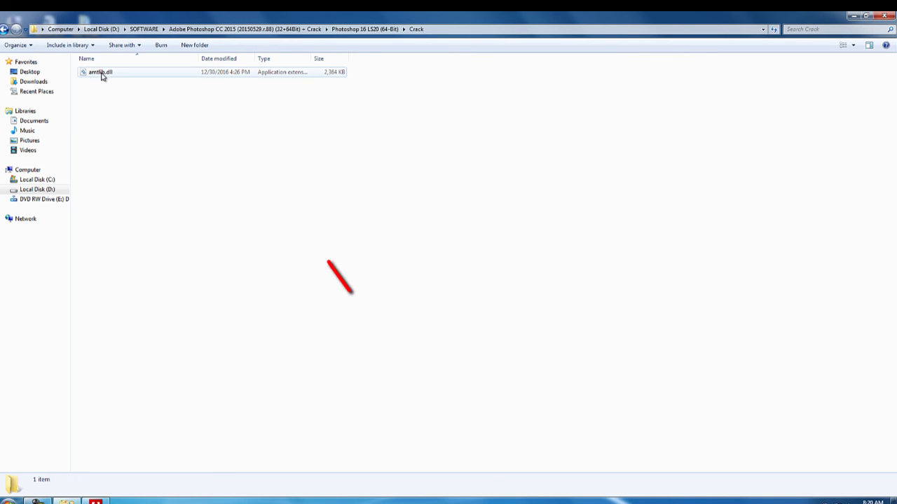
{"action": "left_click", "coordinate": [109, 74]}
{"action": "right_click", "coordinate": [108, 74]}
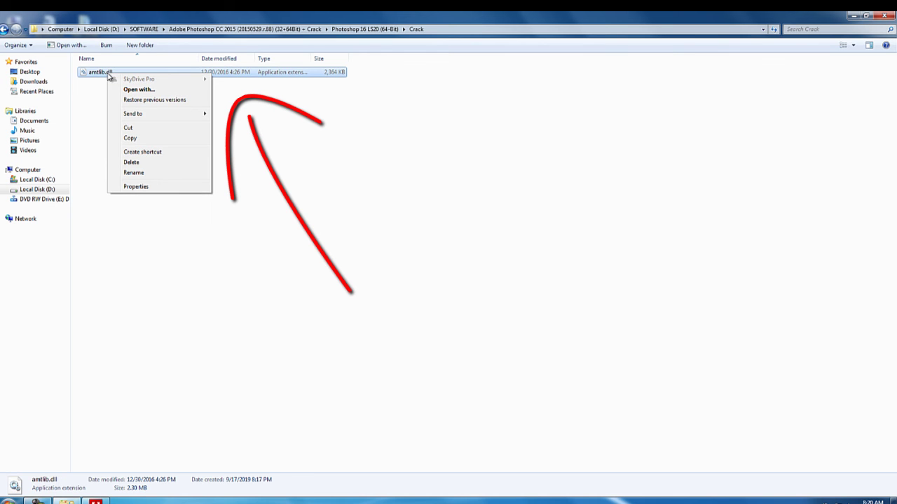
{"action": "left_click", "coordinate": [130, 138]}
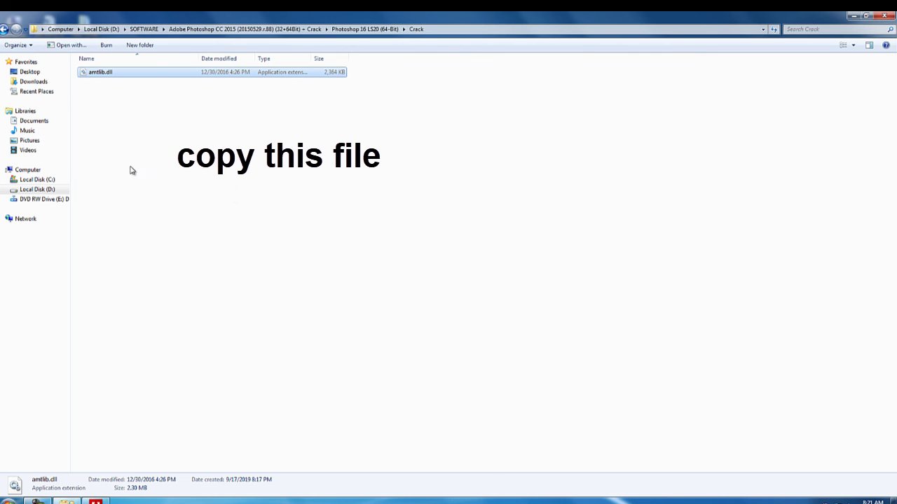
Paste amtlib.dll into C:\Program Files\Adobe\Adobe Photoshop CC 2015, replacing the existing file with administrator permission.
{"action": "left_click", "coordinate": [38, 181]}
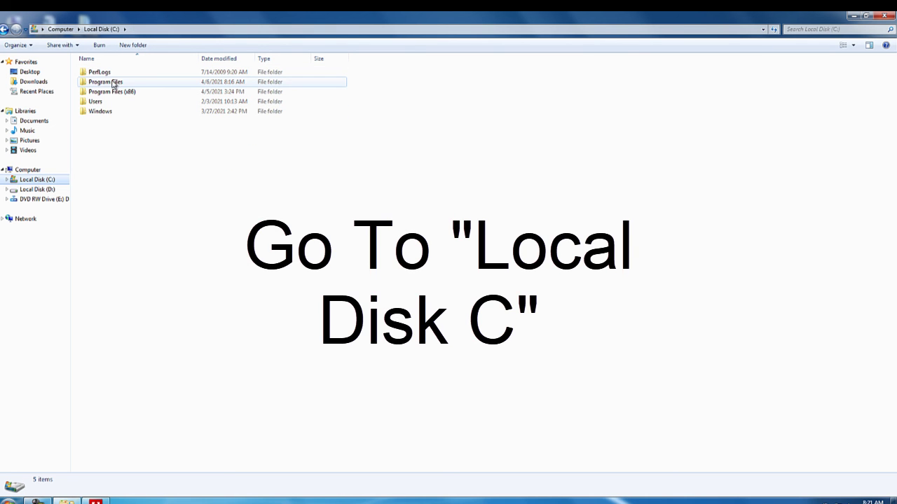
{"action": "double_click", "coordinate": [111, 83]}
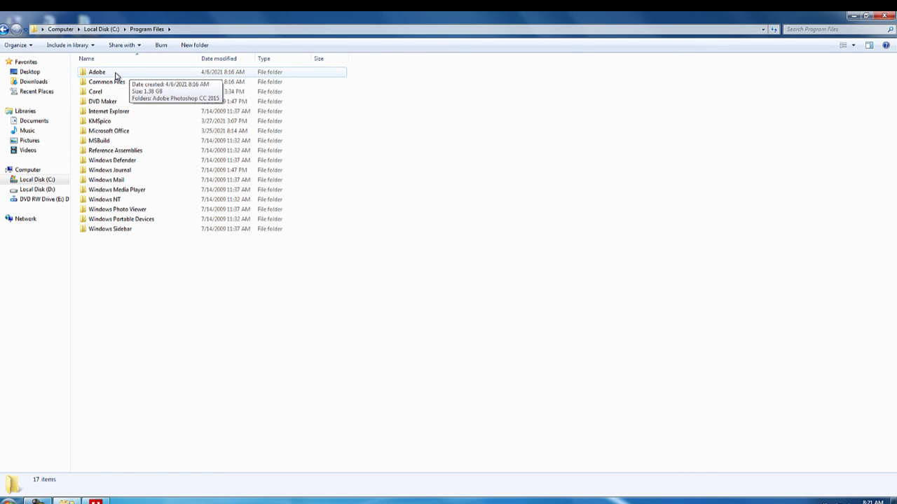
{"action": "double_click", "coordinate": [116, 75]}
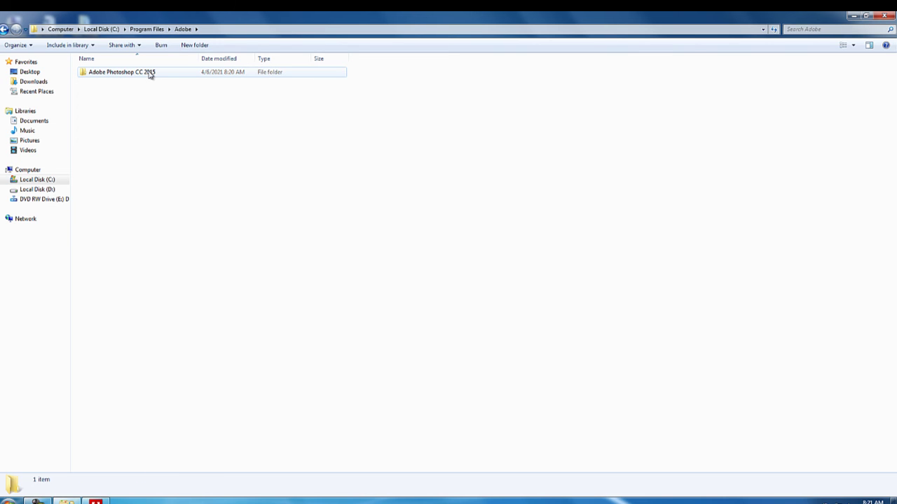
{"action": "double_click", "coordinate": [134, 75]}
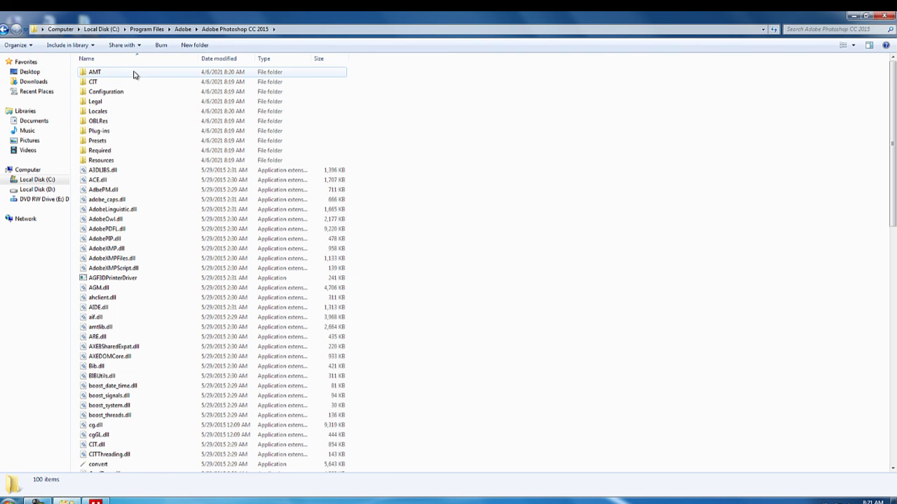
{"action": "right_click", "coordinate": [469, 196]}
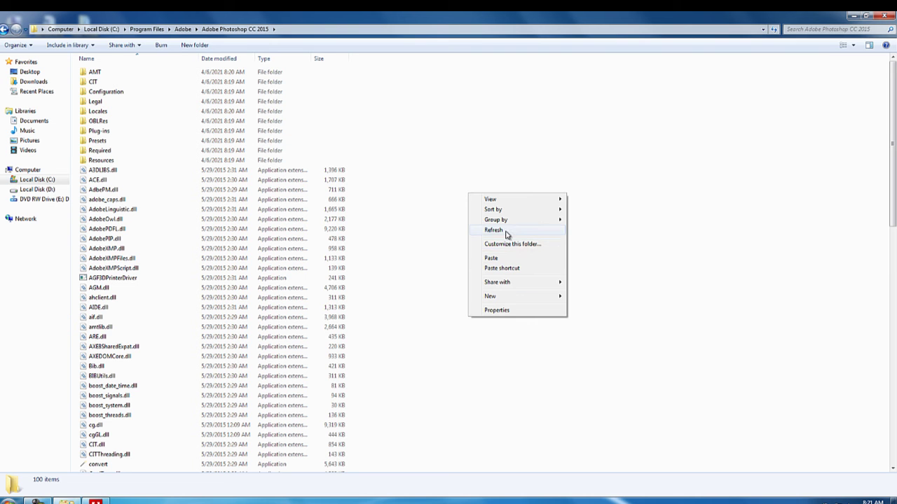
{"action": "left_click", "coordinate": [493, 260]}
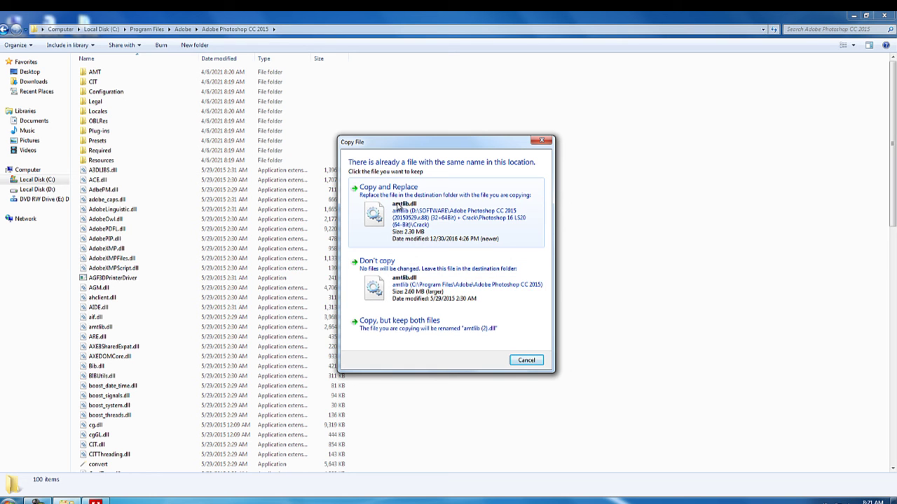
{"action": "left_click", "coordinate": [397, 205]}
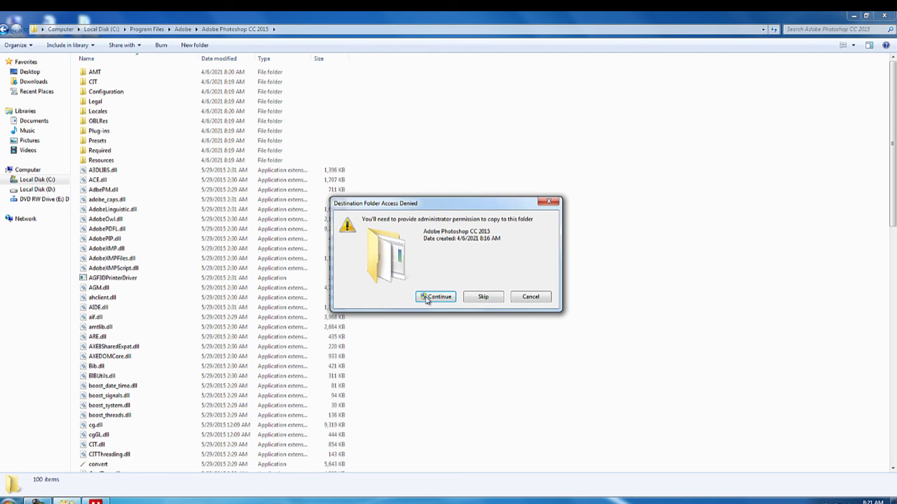
{"action": "left_click", "coordinate": [435, 297]}
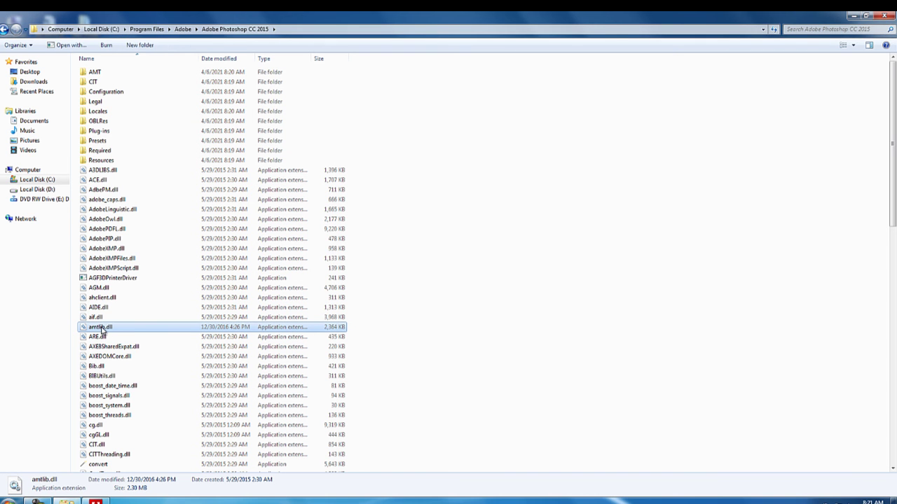
Bring the Adobe Photoshop CC 2015 installer window back to the front.
{"action": "left_click", "coordinate": [95, 502]}
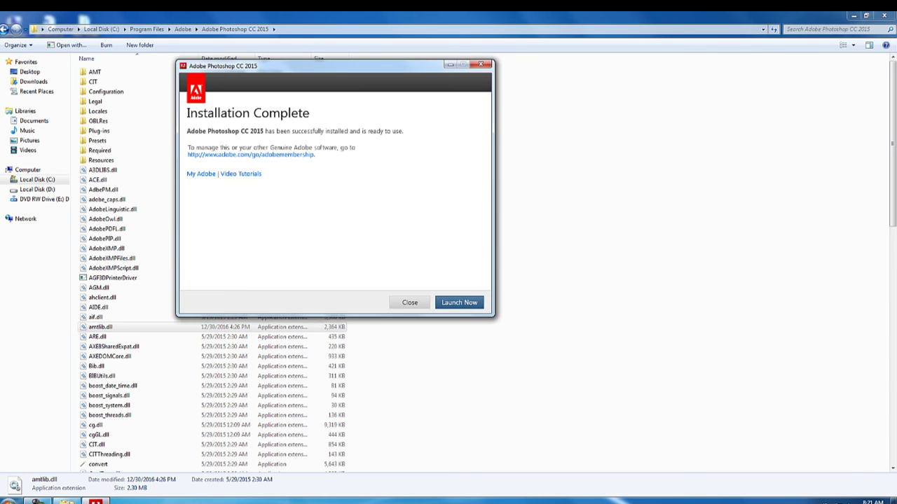